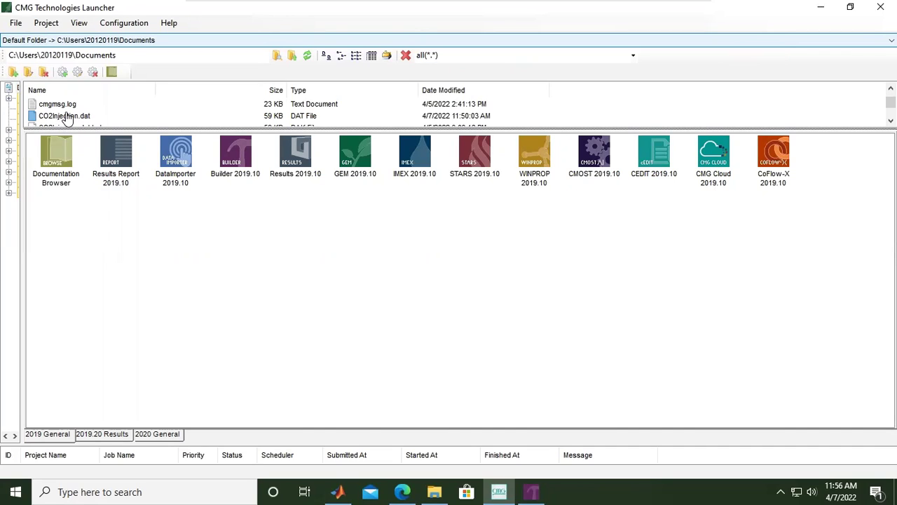
# Drag CO2Injection.dat from the Documents list onto the GEM 2019.10 simulator icon.
pyautogui.moveTo(68, 117); pyautogui.dragTo(97, 117)
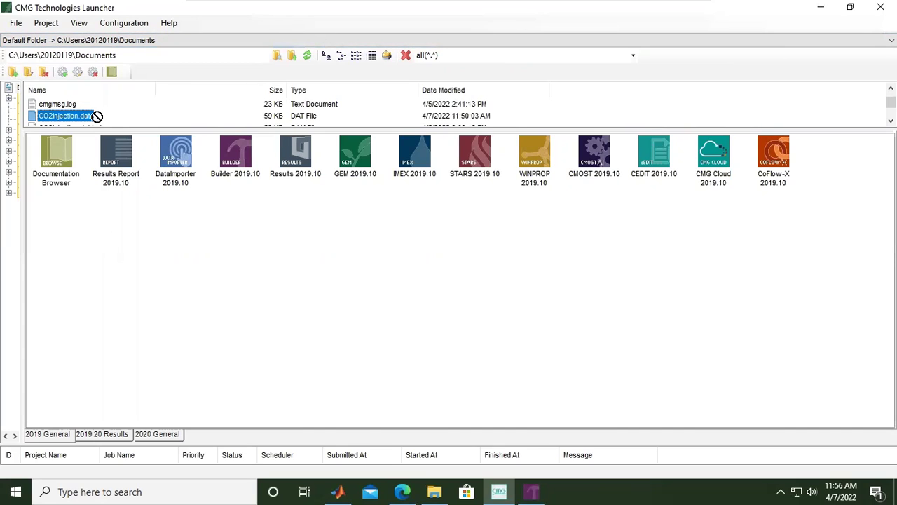
pyautogui.moveTo(97, 116); pyautogui.dragTo(359, 160)
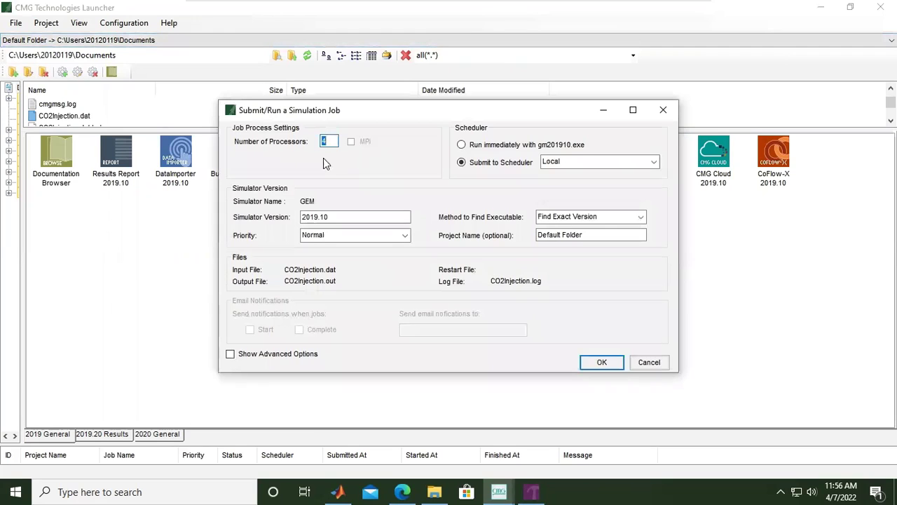
# Submit the CO2Injection.dat GEM job with 4 processors to the Local scheduler.
pyautogui.moveTo(334, 115); pyautogui.dragTo(309, 118)
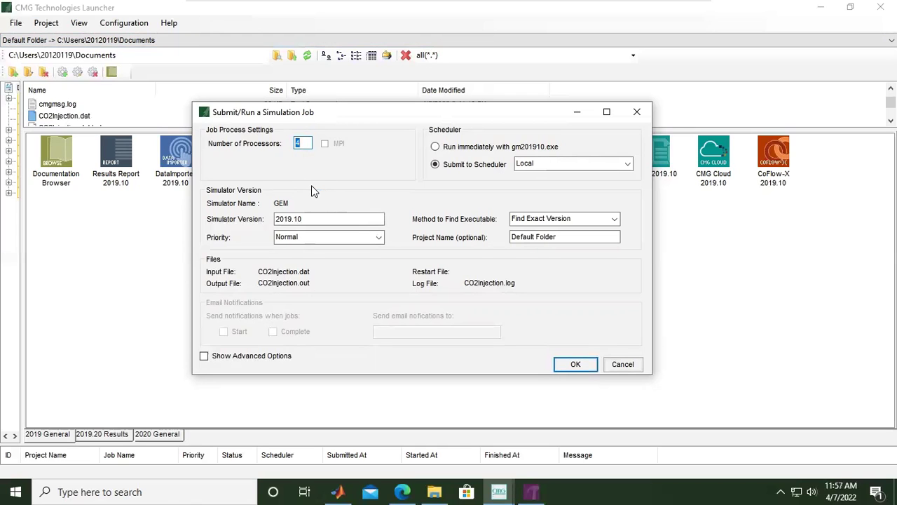
pyautogui.moveTo(354, 123); pyautogui.dragTo(446, 152)
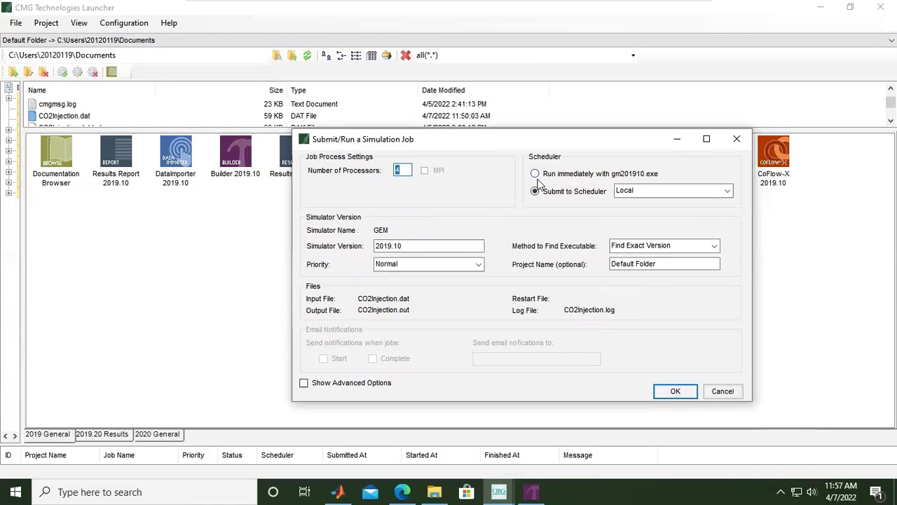
pyautogui.click(675, 391)
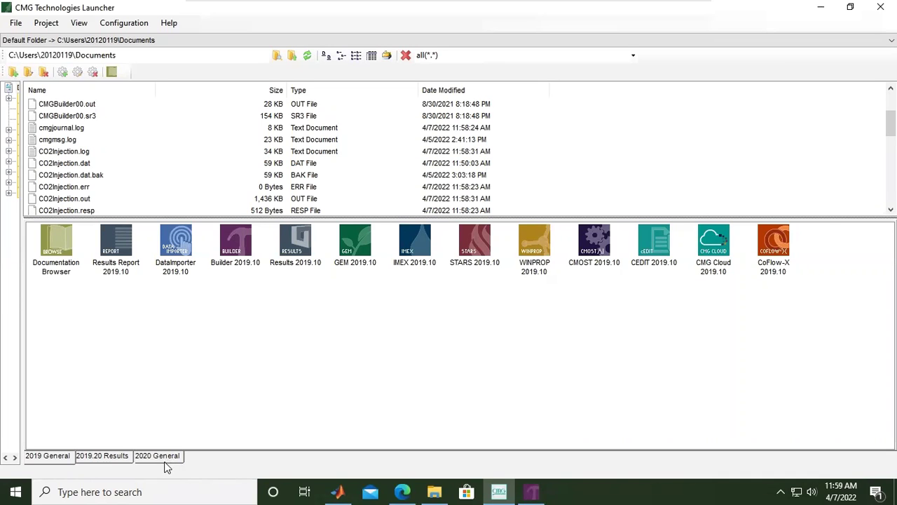
# Reveal the job list and check on the running CO2Injection.dat job.
pyautogui.moveTo(165, 461); pyautogui.dragTo(179, 421)
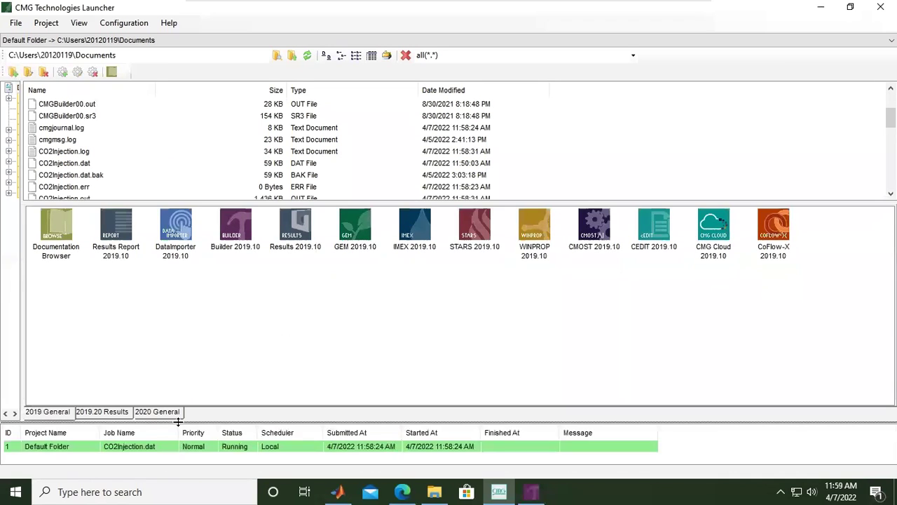
pyautogui.click(63, 452)
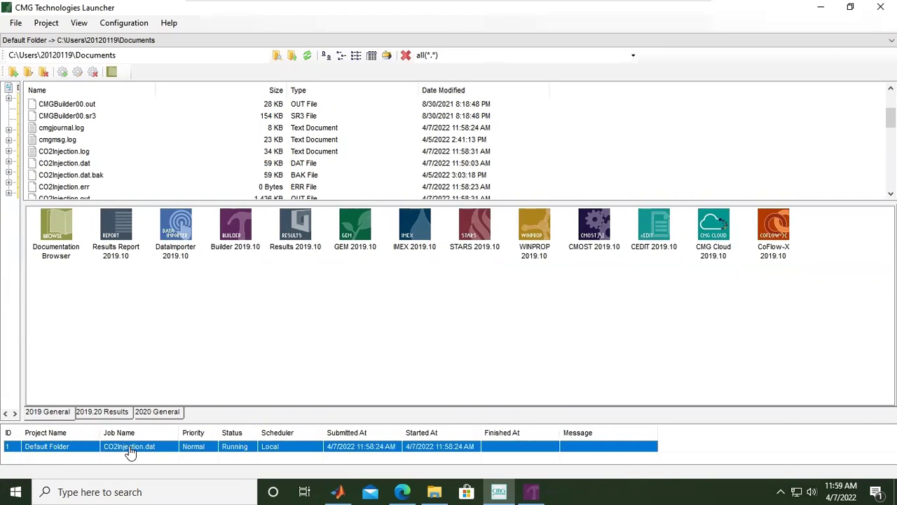
pyautogui.click(334, 315)
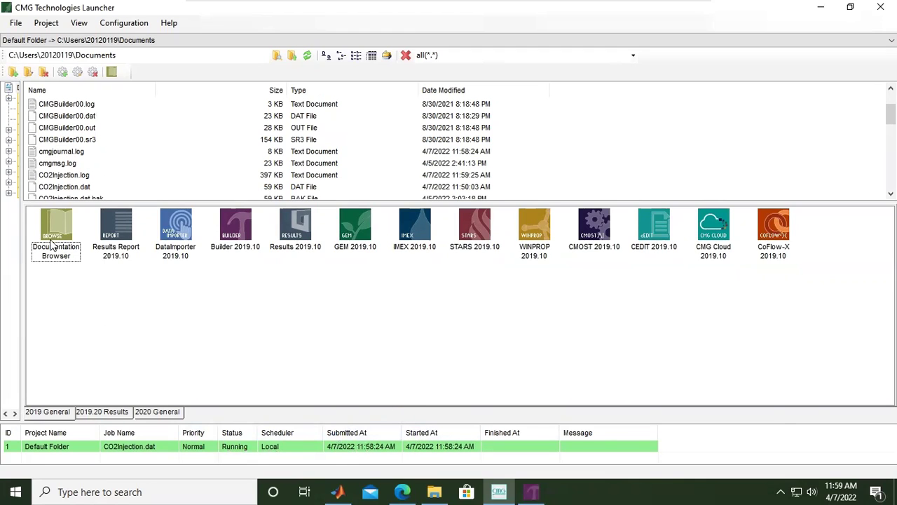
# Refresh the file list to show the new output files and open CO2Injection.log in Notepad.
pyautogui.scroll(-1, 66, 169)
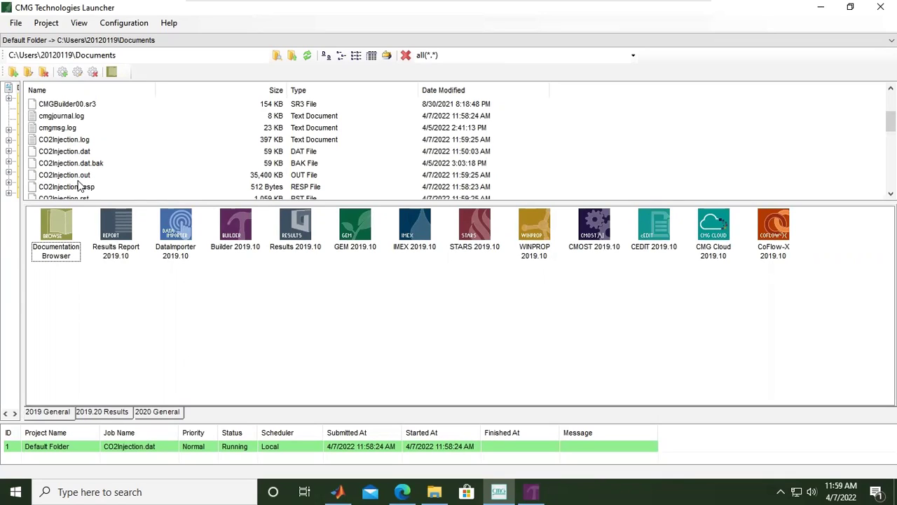
pyautogui.click(307, 57)
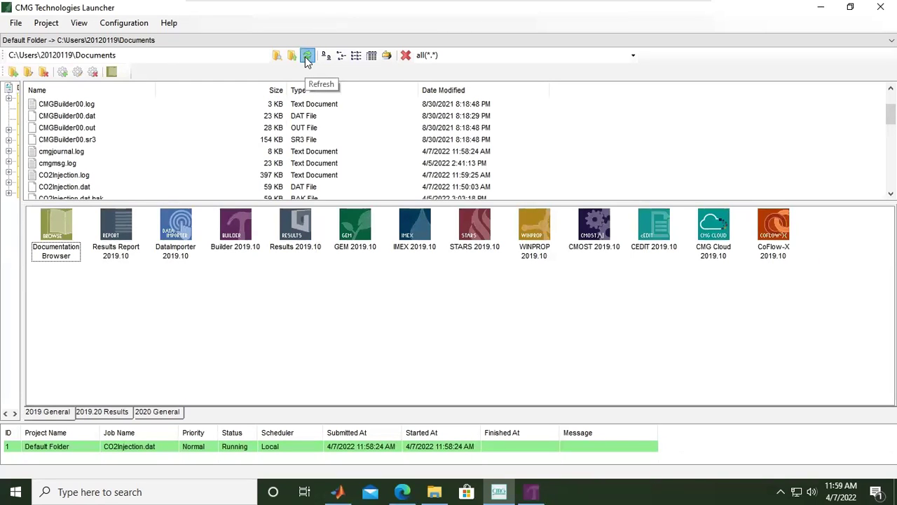
pyautogui.scroll(-2, 122, 192)
pyautogui.click(88, 140)
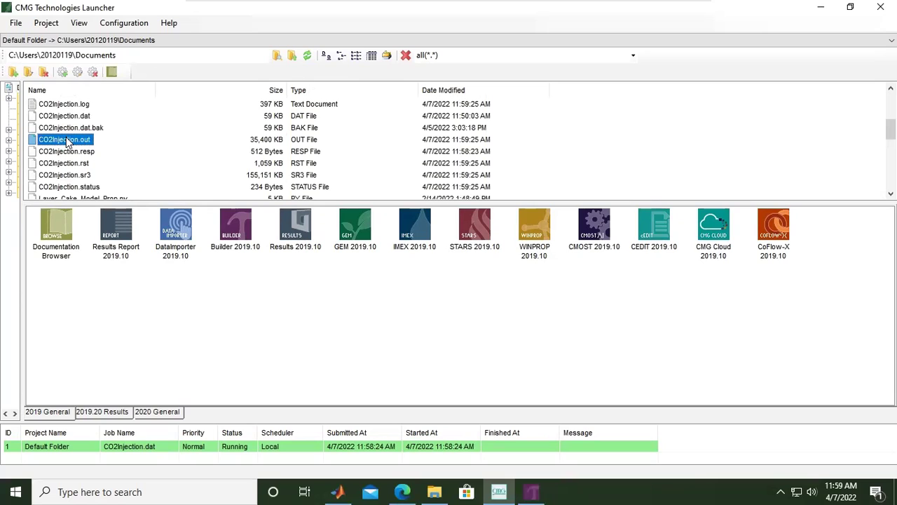
pyautogui.scroll(-1, 257, 175)
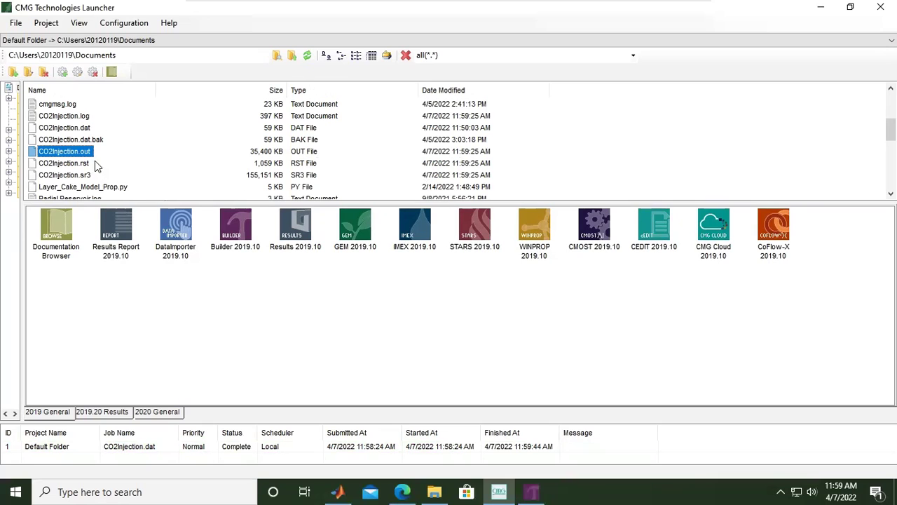
pyautogui.doubleClick(75, 116)
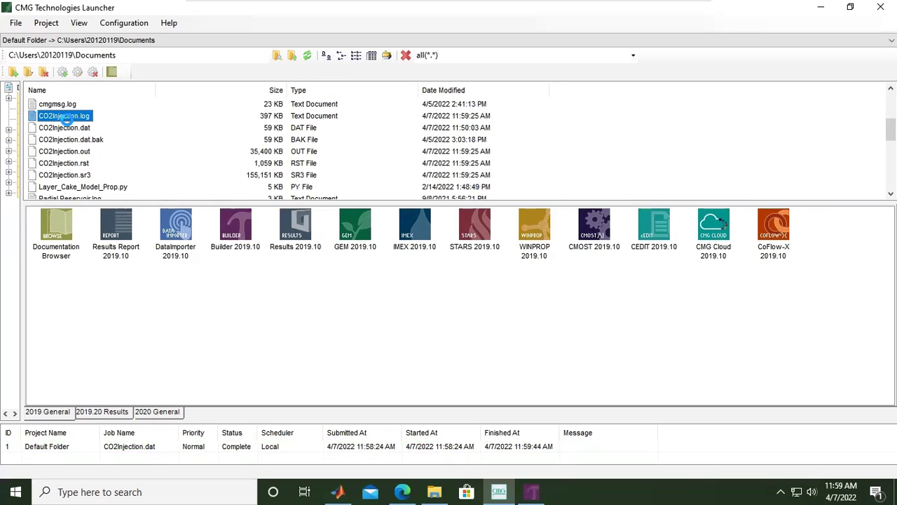
pyautogui.click(548, 56)
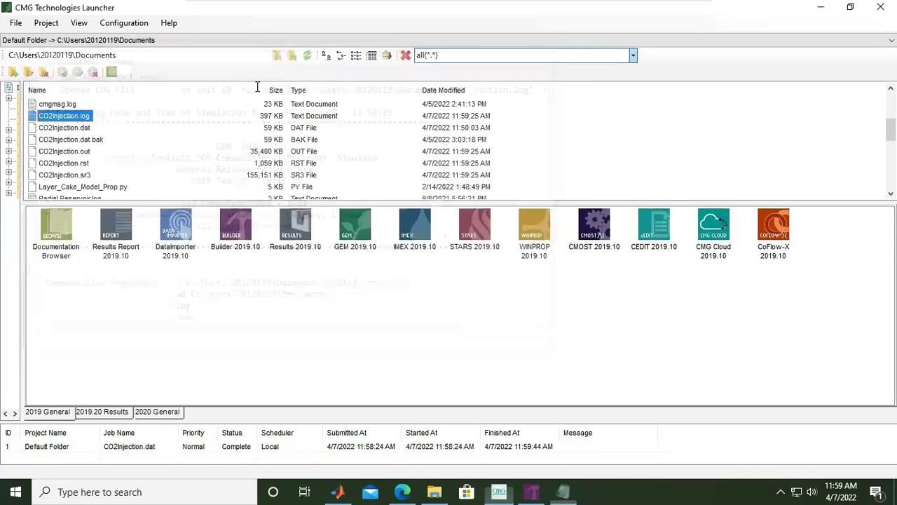
# Reopen CO2Injection.log in Notepad, maximize it, and read the run header.
pyautogui.doubleClick(75, 118)
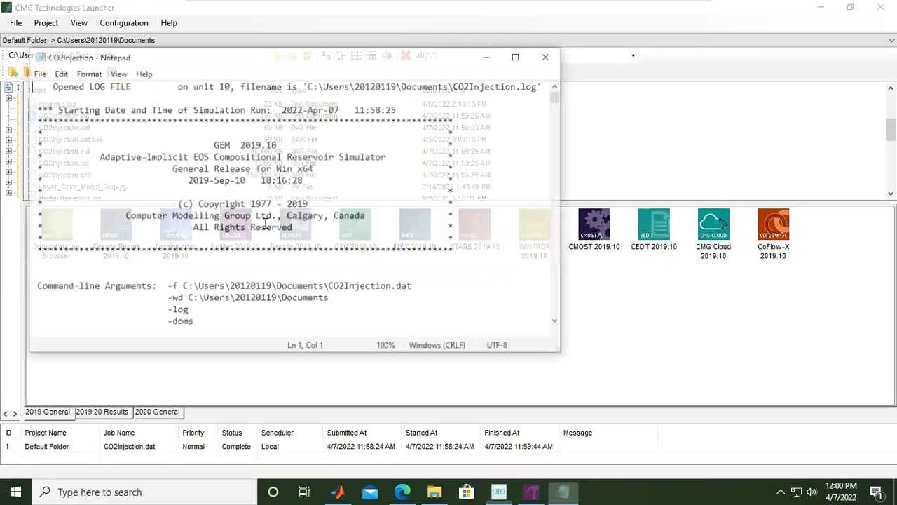
pyautogui.scroll(-7, 265, 223)
pyautogui.scroll(-5, 409, 165)
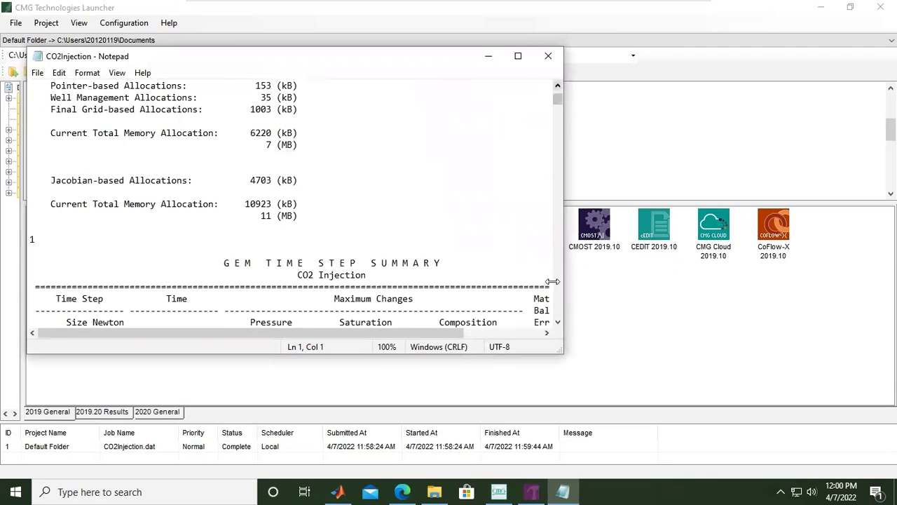
pyautogui.click(520, 60)
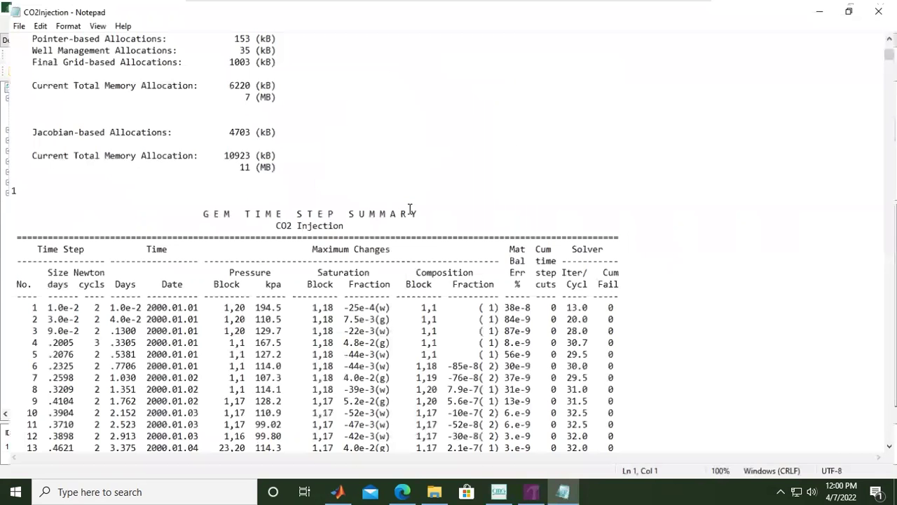
pyautogui.scroll(-20, 410, 211)
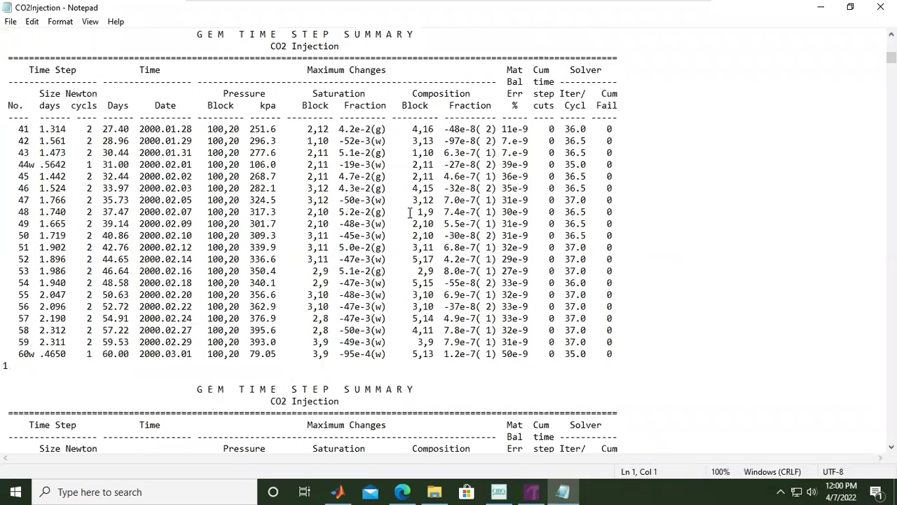
pyautogui.scroll(7, 411, 212)
pyautogui.scroll(10, 410, 250)
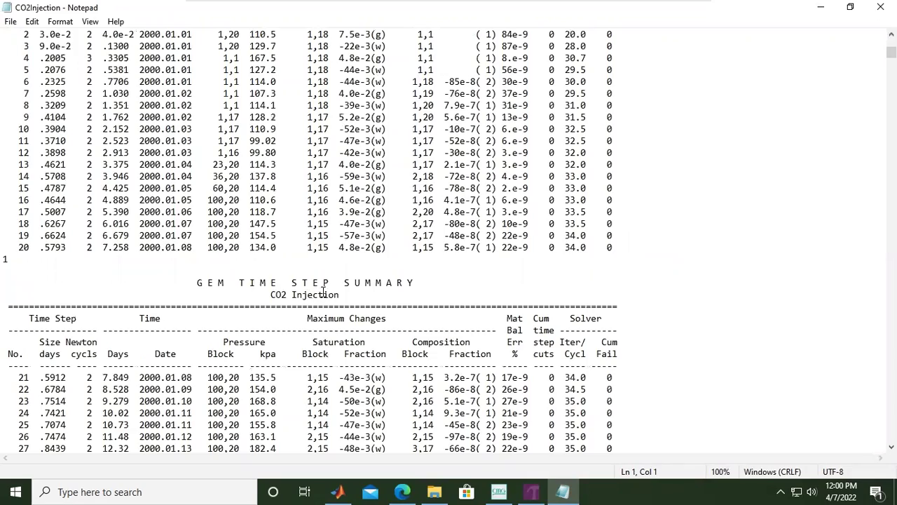
pyautogui.scroll(-5, 325, 291)
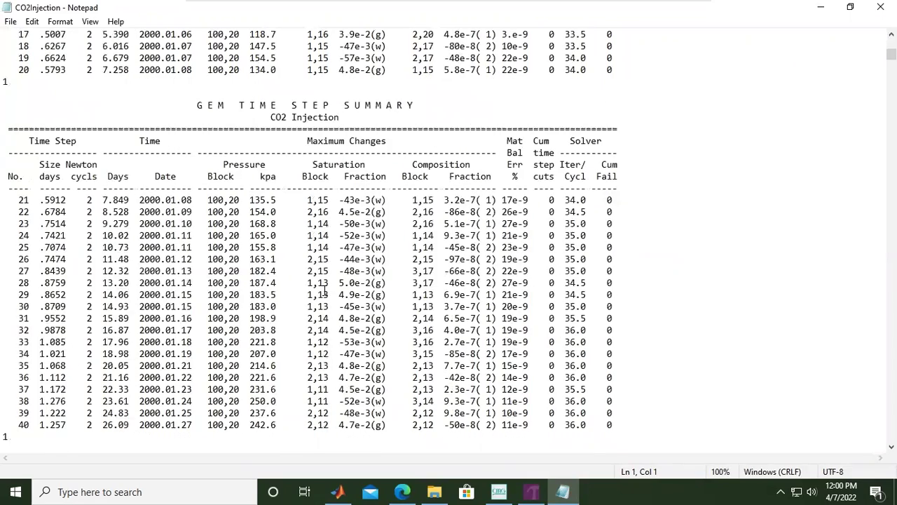
pyautogui.scroll(-10, 324, 291)
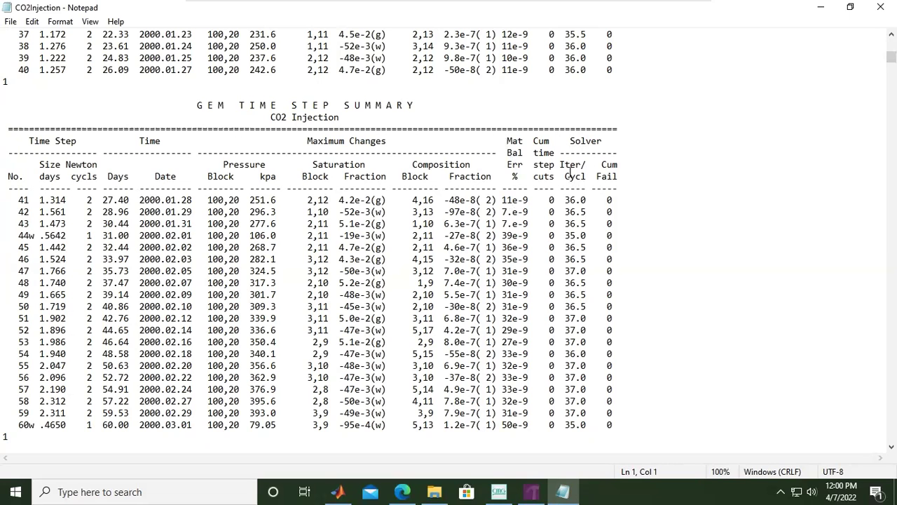
# Scroll into the GEM time step summaries, clearing a stray selection on rows 159w–160w.
pyautogui.scroll(-16, 557, 196)
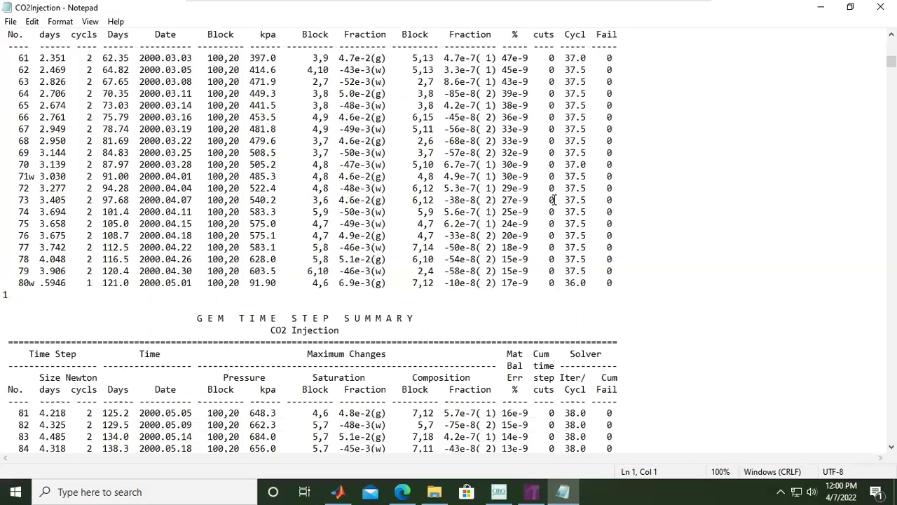
pyautogui.scroll(-20, 554, 200)
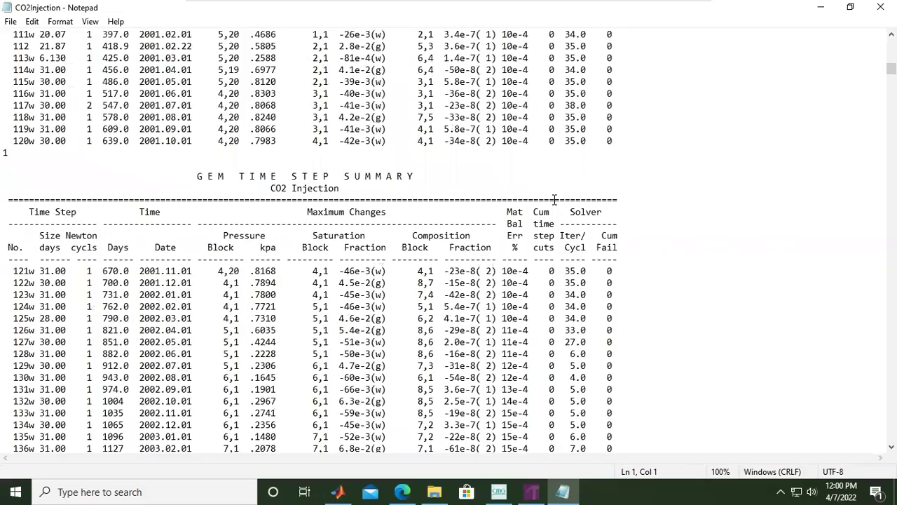
pyautogui.scroll(-10, 7, 190)
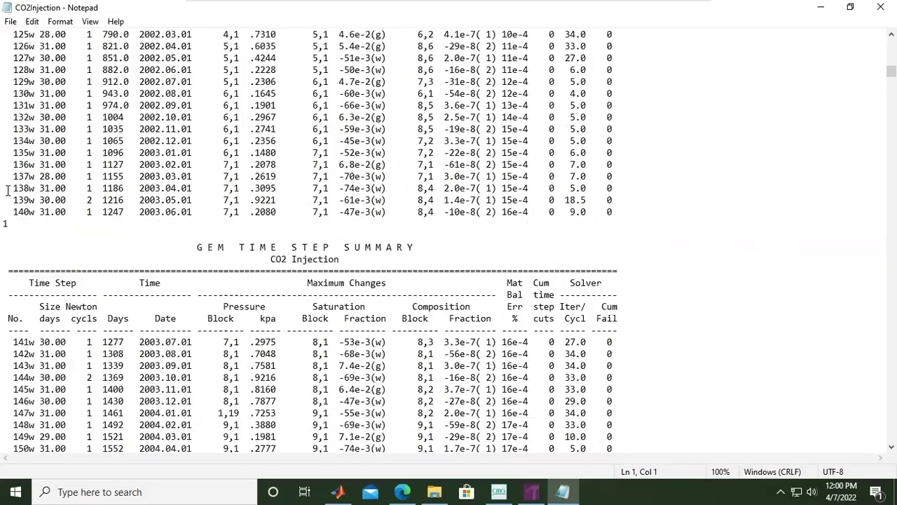
pyautogui.scroll(-5, 7, 191)
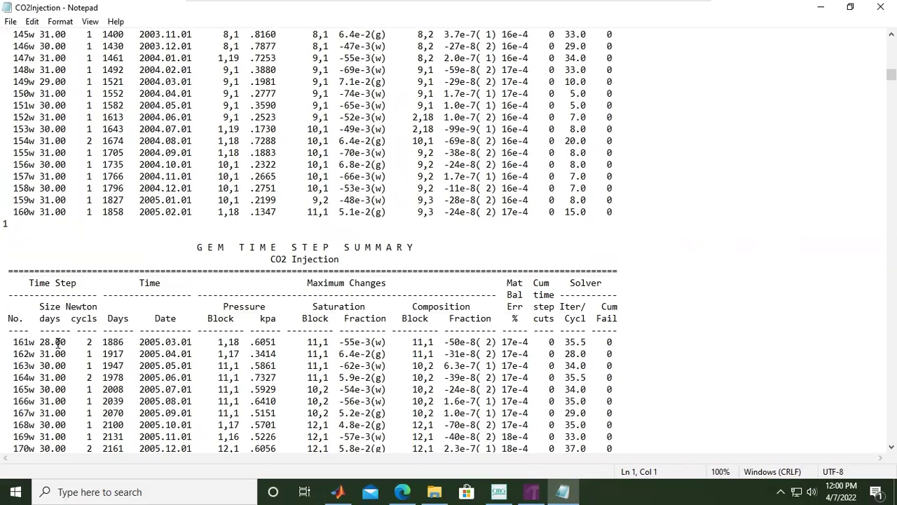
pyautogui.scroll(9, 58, 340)
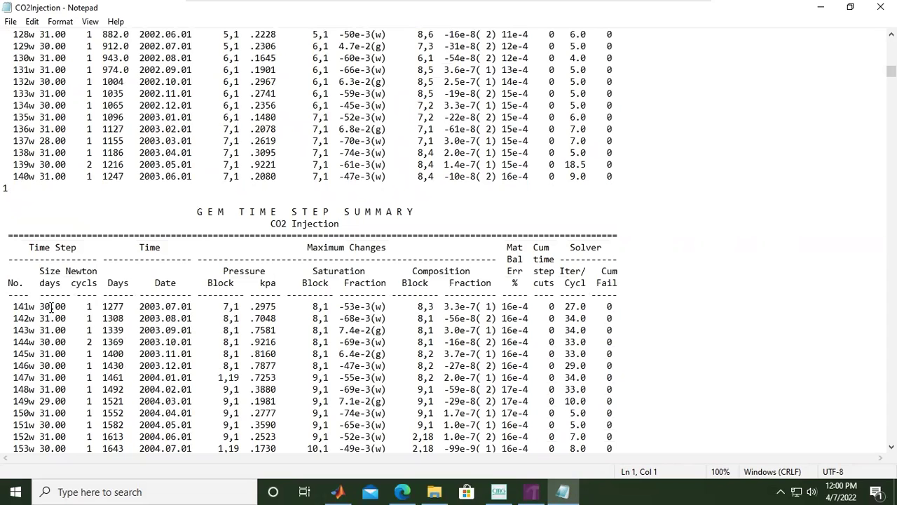
pyautogui.scroll(-3, 54, 306)
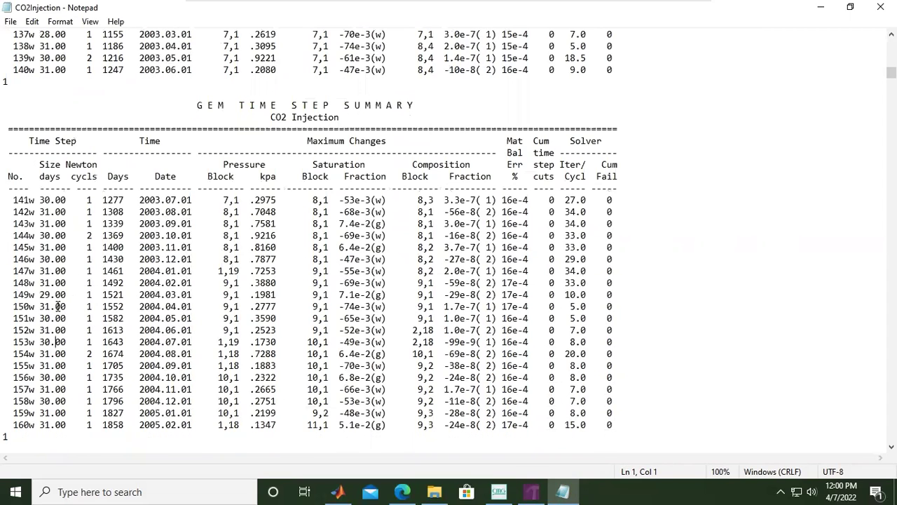
pyautogui.scroll(-3, 54, 280)
pyautogui.moveTo(51, 306); pyautogui.dragTo(7, 330)
pyautogui.click(67, 165)
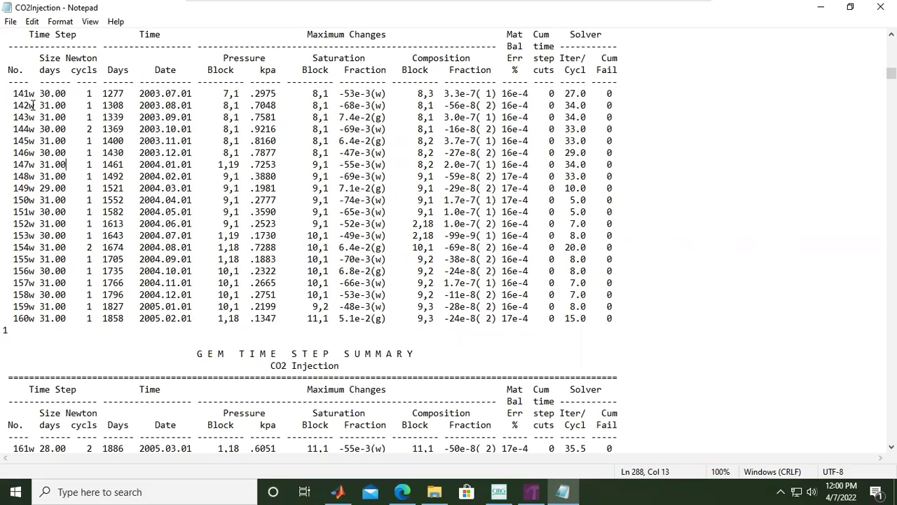
# Read on to about time step 2218, then bring the CMG Launcher to the front.
pyautogui.scroll(-5, 399, 29)
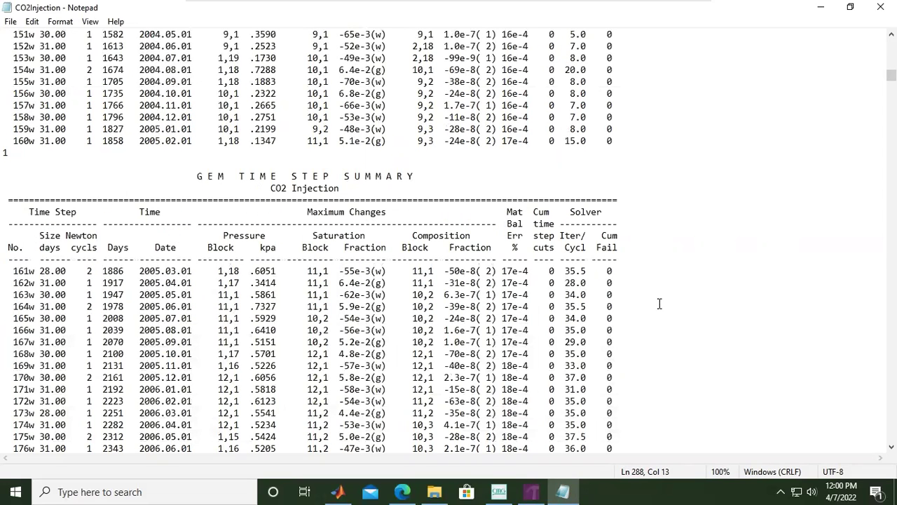
pyautogui.scroll(-20, 823, 278)
pyautogui.scroll(-20, 448, 238)
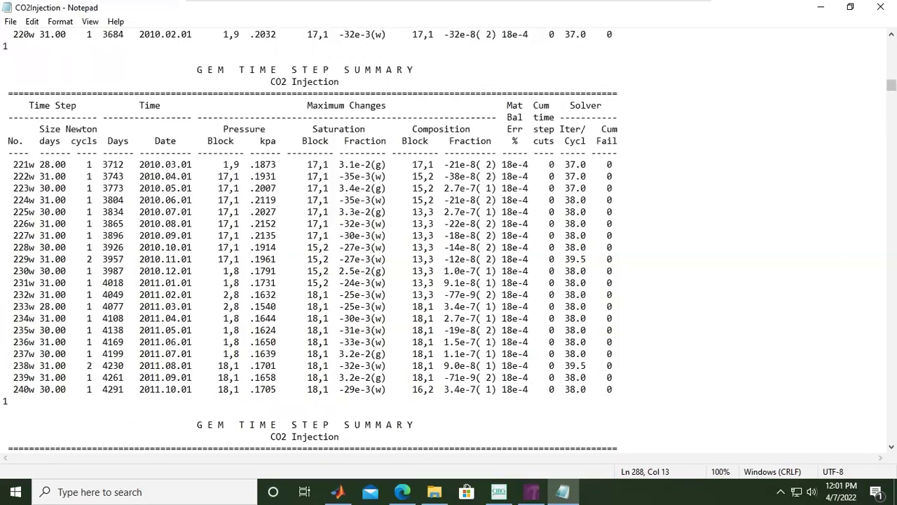
pyautogui.scroll(-20, 448, 238)
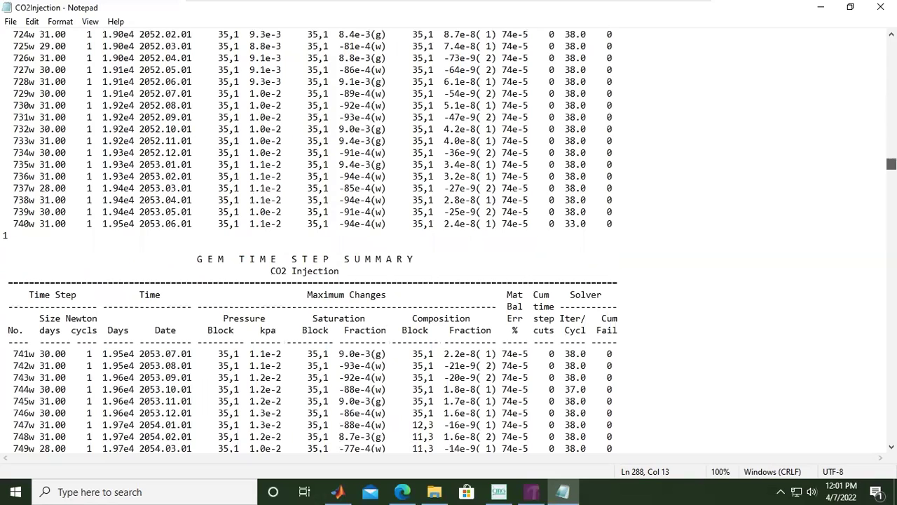
pyautogui.scroll(-20, 448, 239)
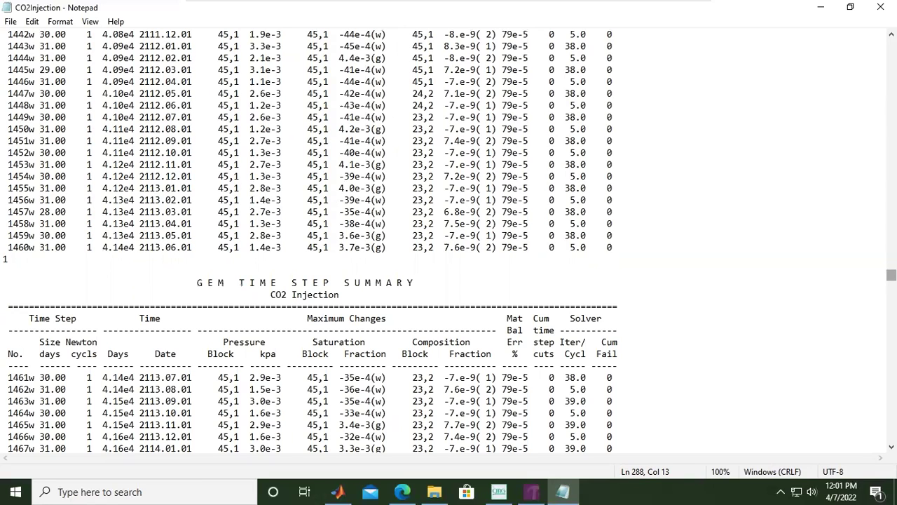
pyautogui.scroll(-20, 449, 238)
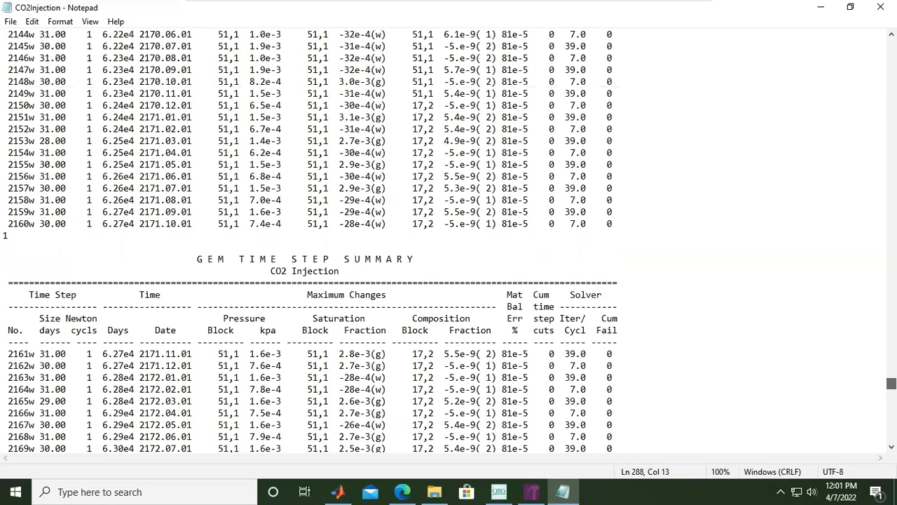
pyautogui.scroll(-5, 816, 409)
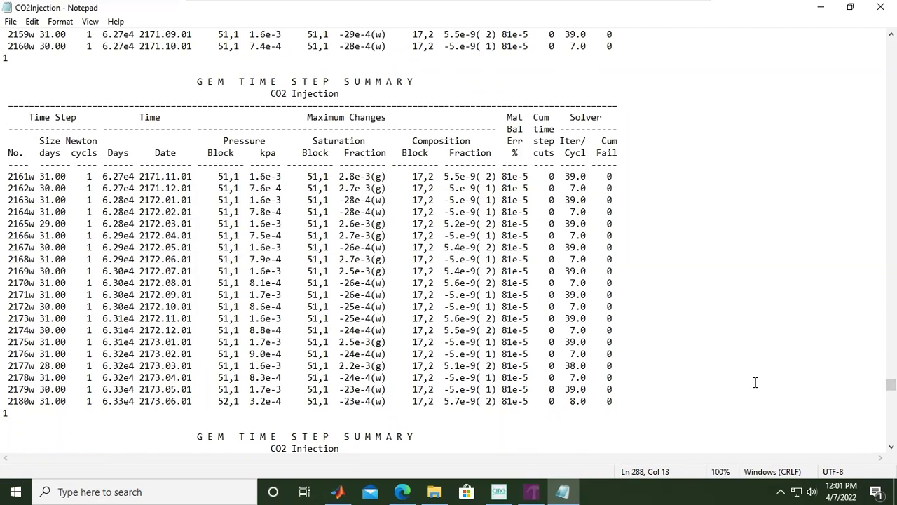
pyautogui.scroll(-1, 756, 382)
pyautogui.scroll(-7, 755, 382)
pyautogui.scroll(-10, 755, 382)
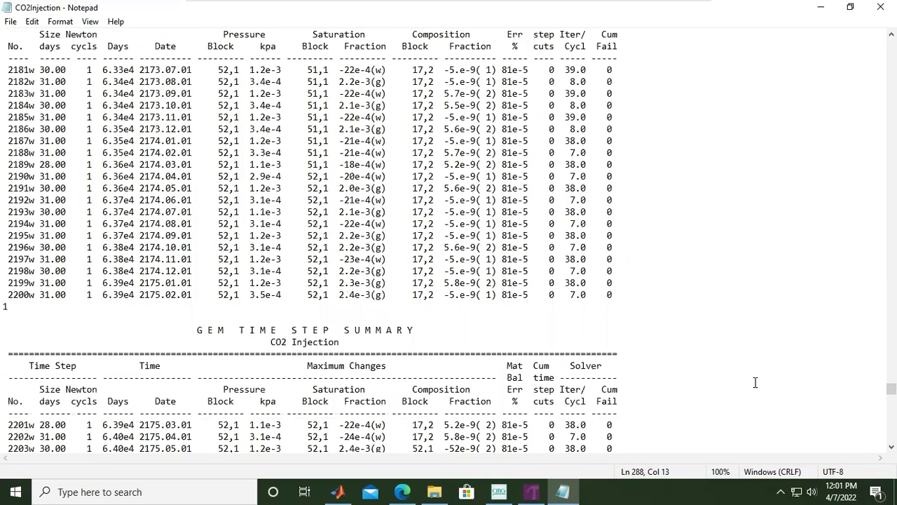
pyautogui.click(502, 488)
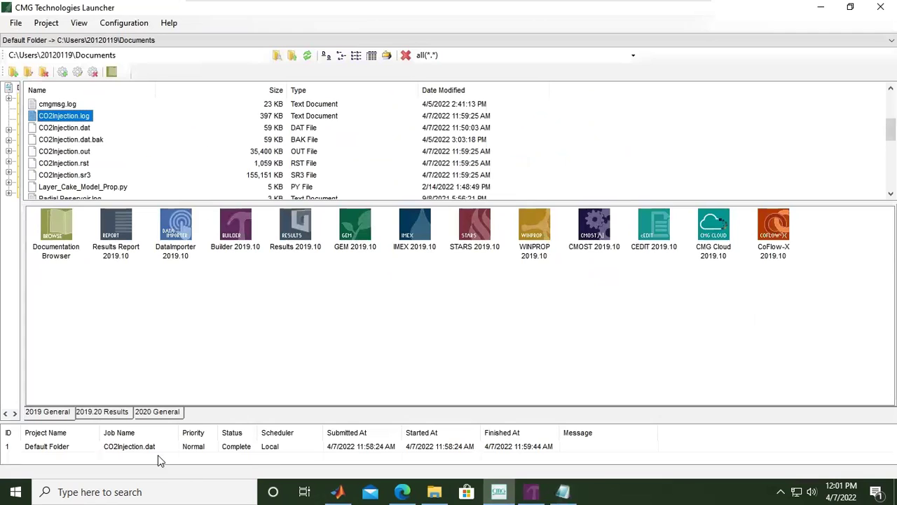
pyautogui.click(142, 455)
pyautogui.rightClick(144, 454)
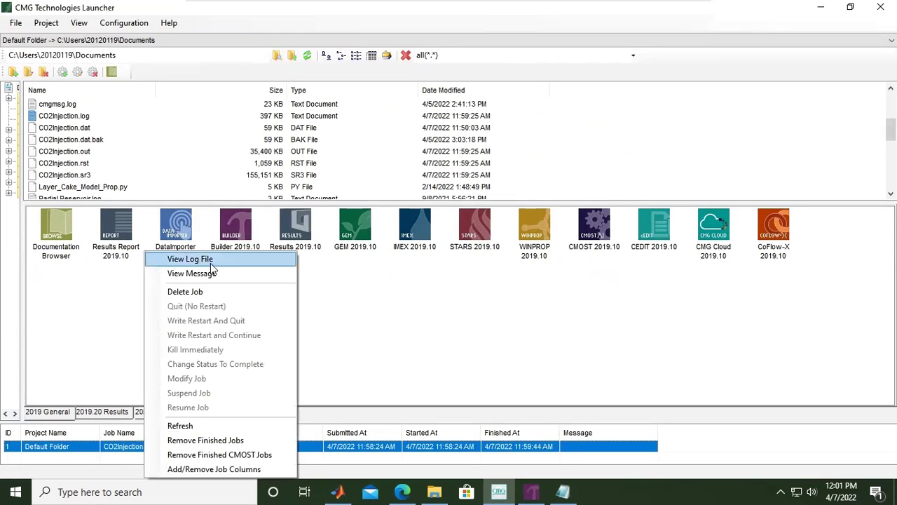
pyautogui.click(409, 285)
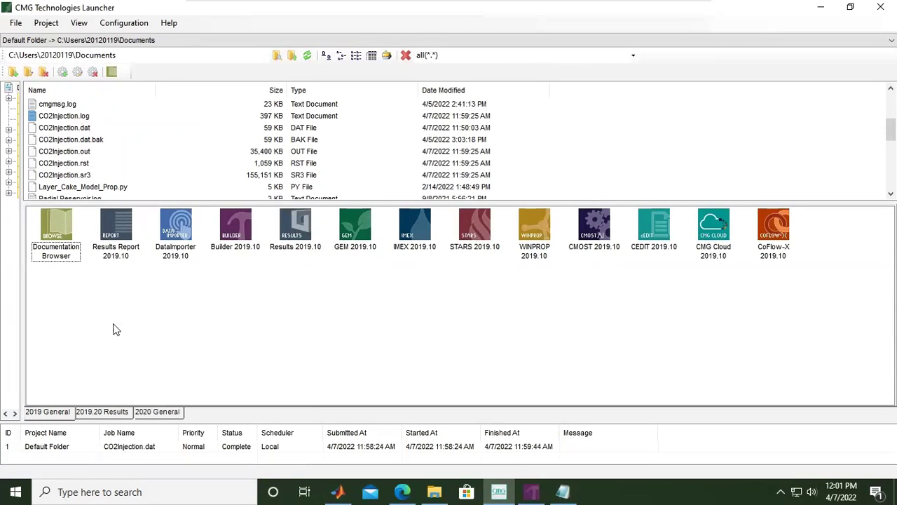
# Return to Notepad and scroll to the log's end showing 2499 time steps and 74399 solver iterations.
pyautogui.click(563, 491)
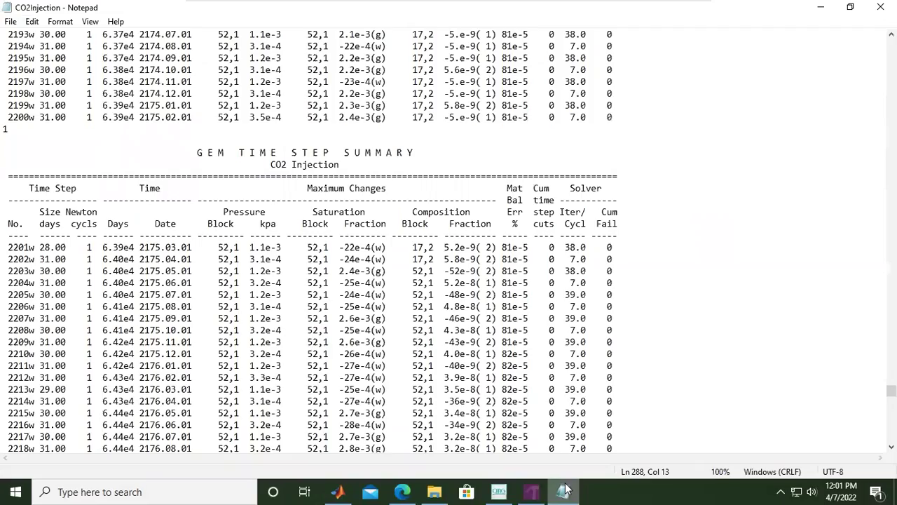
pyautogui.scroll(-3, 538, 429)
pyautogui.scroll(-20, 539, 429)
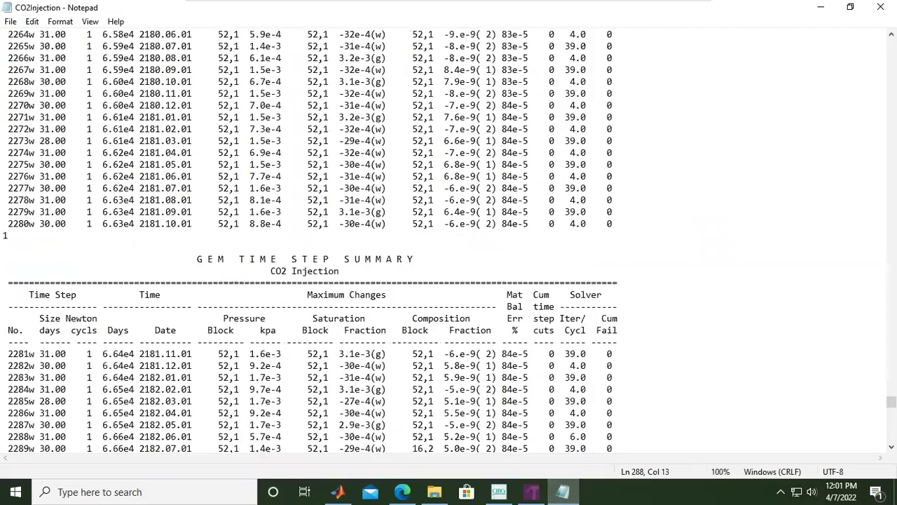
pyautogui.scroll(-20, 448, 238)
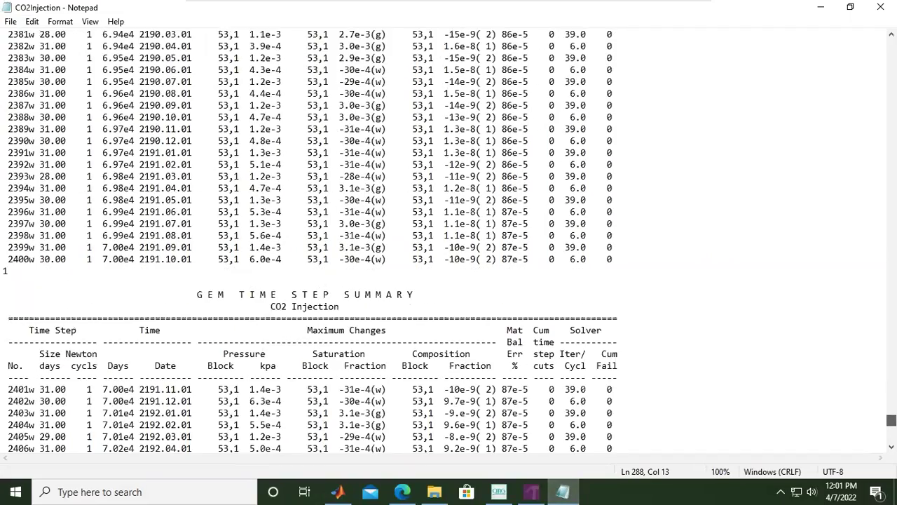
pyautogui.scroll(-15, 214, 320)
pyautogui.scroll(8, 214, 319)
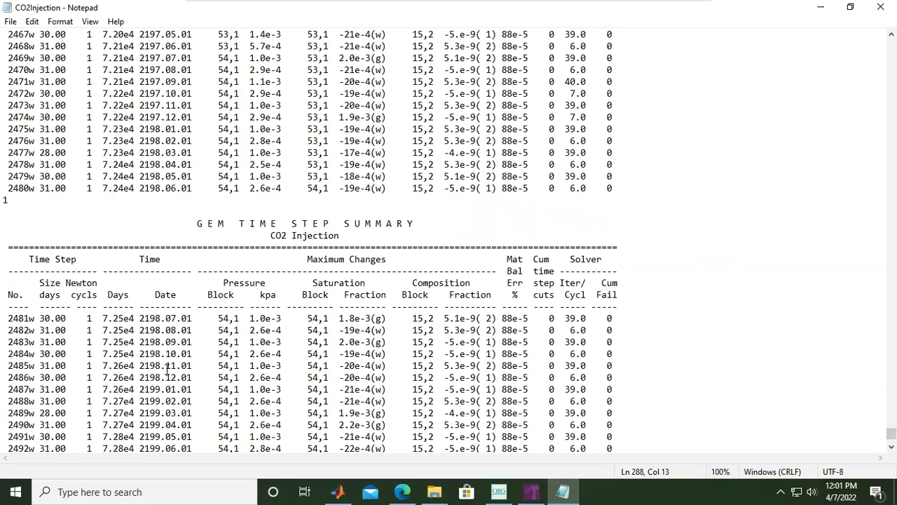
pyautogui.scroll(-7, 169, 370)
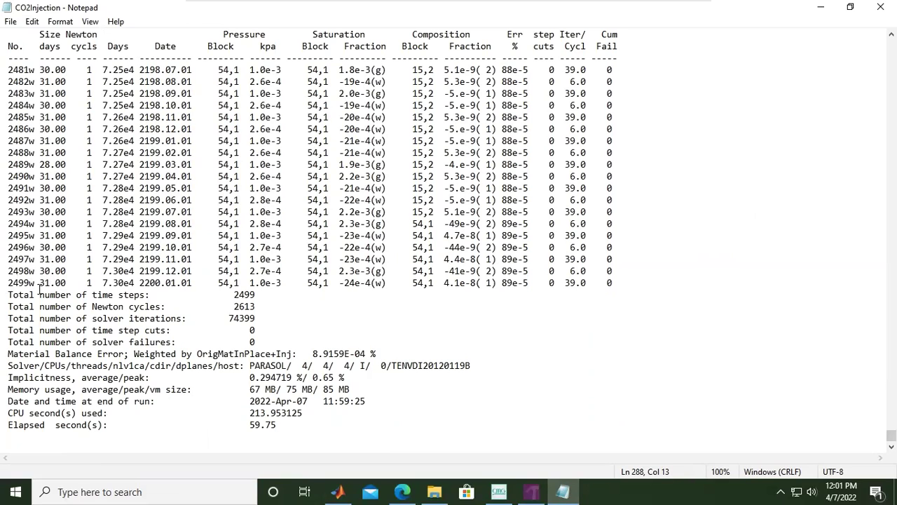
# Highlight final step 2499w and the totals: 2499 time steps, 2613 Newton cycles, 74399 solver iterations.
pyautogui.moveTo(4, 283); pyautogui.dragTo(50, 284)
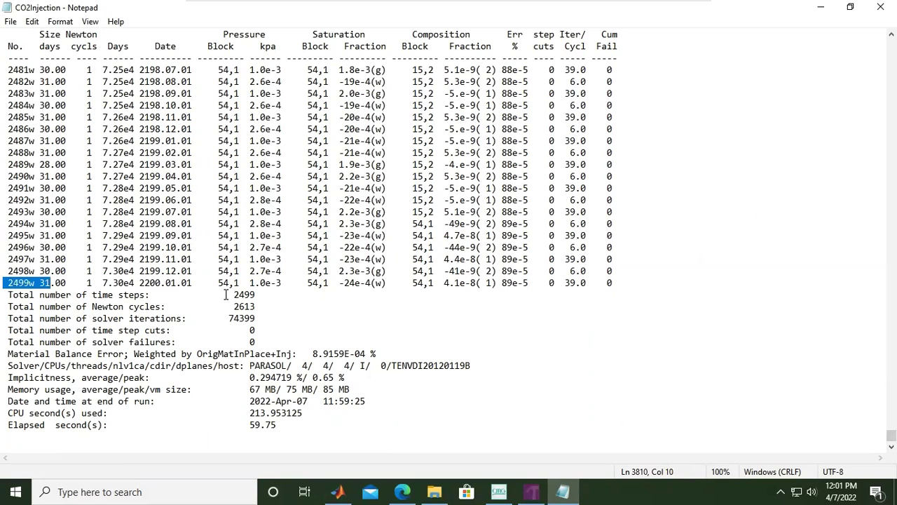
pyautogui.moveTo(238, 295); pyautogui.dragTo(256, 295)
pyautogui.moveTo(93, 307); pyautogui.dragTo(265, 308)
pyautogui.moveTo(107, 318); pyautogui.dragTo(260, 320)
# Highlight zero time step cuts, zero solver failures, 8.9159E-04 % material balance error, and the implicitness and memory lines.
pyautogui.moveTo(97, 331); pyautogui.dragTo(259, 333)
pyautogui.moveTo(102, 342); pyautogui.dragTo(261, 339)
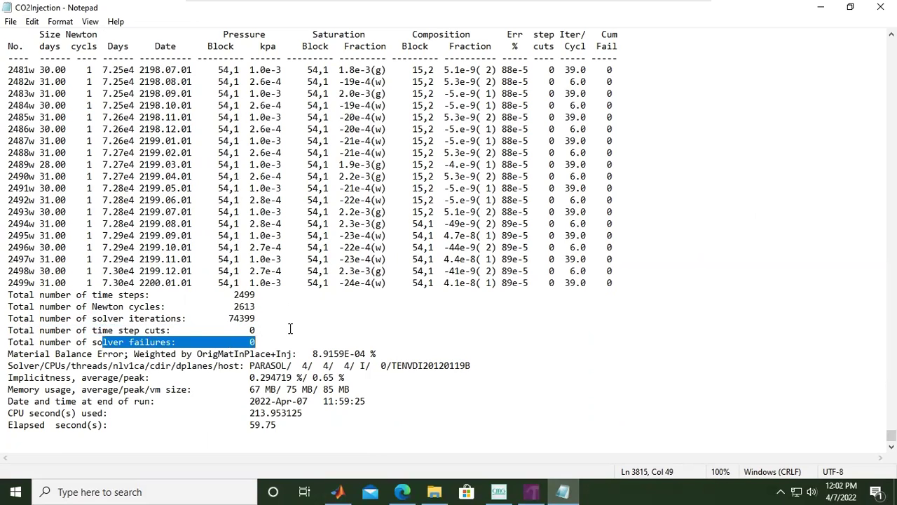
pyautogui.moveTo(309, 354); pyautogui.dragTo(378, 354)
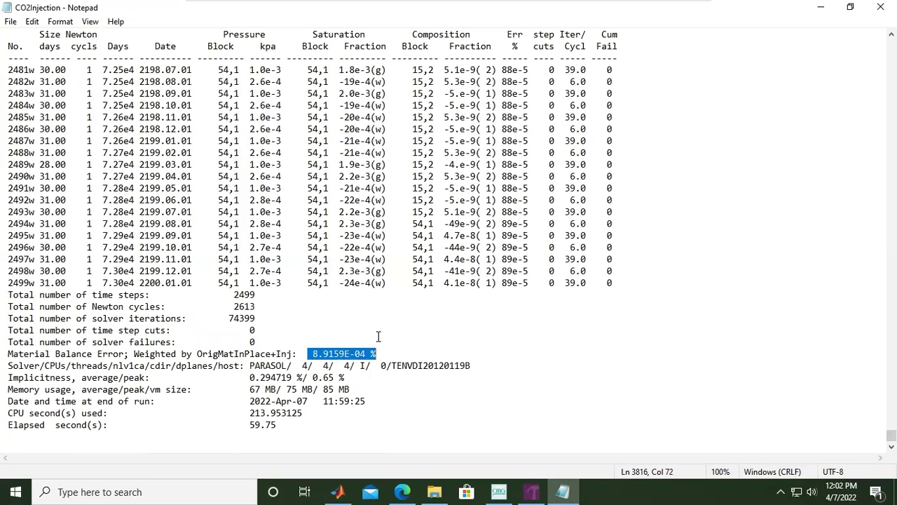
pyautogui.moveTo(10, 379); pyautogui.dragTo(91, 390)
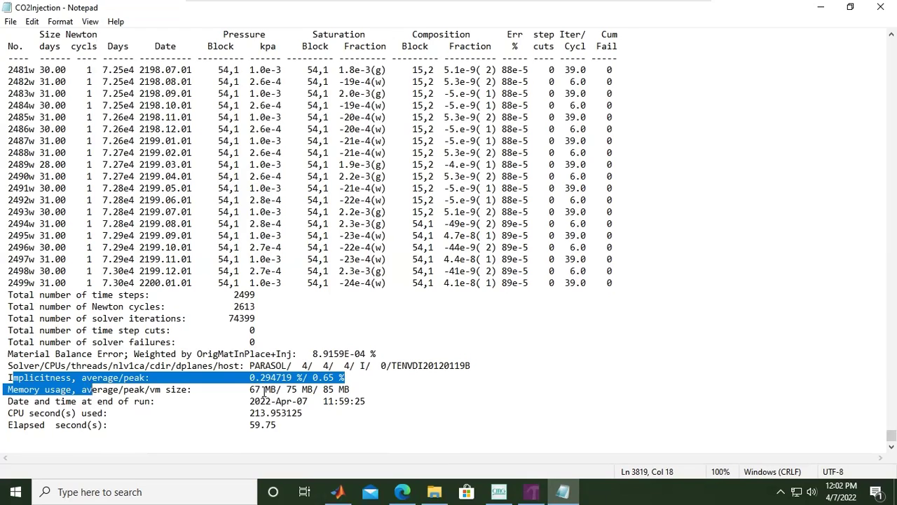
pyautogui.scroll(3, 263, 394)
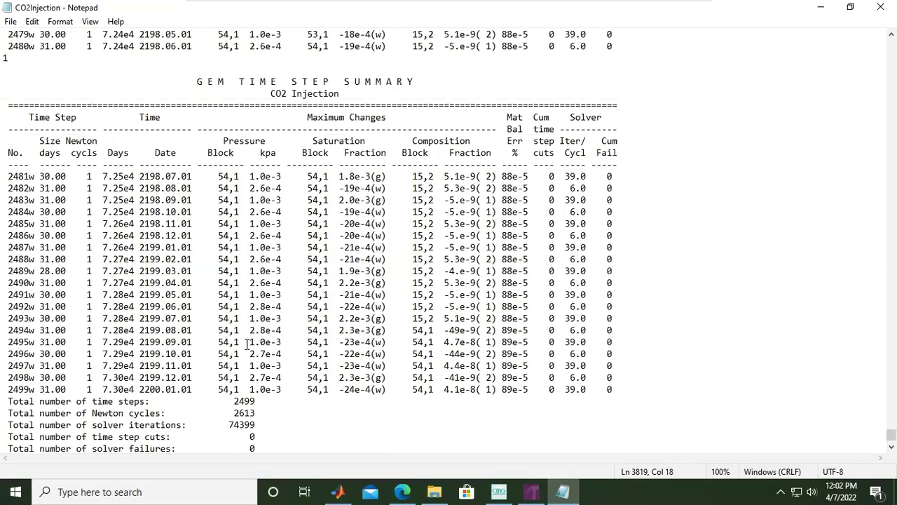
pyautogui.scroll(-3, 271, 349)
pyautogui.scroll(6, 348, 372)
pyautogui.scroll(20, 350, 372)
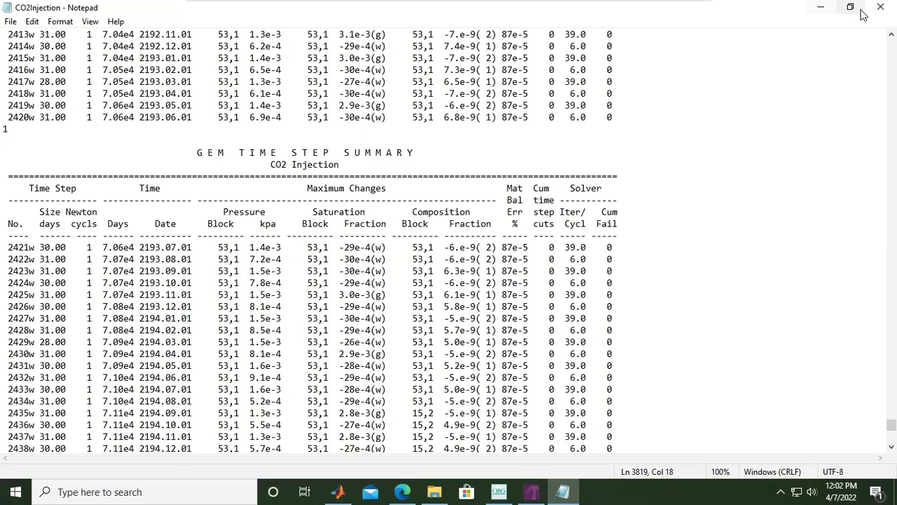
# Minimize Notepad and drop CO2Injection.sr3 onto the Results 2019.10 icon.
pyautogui.click(823, 10)
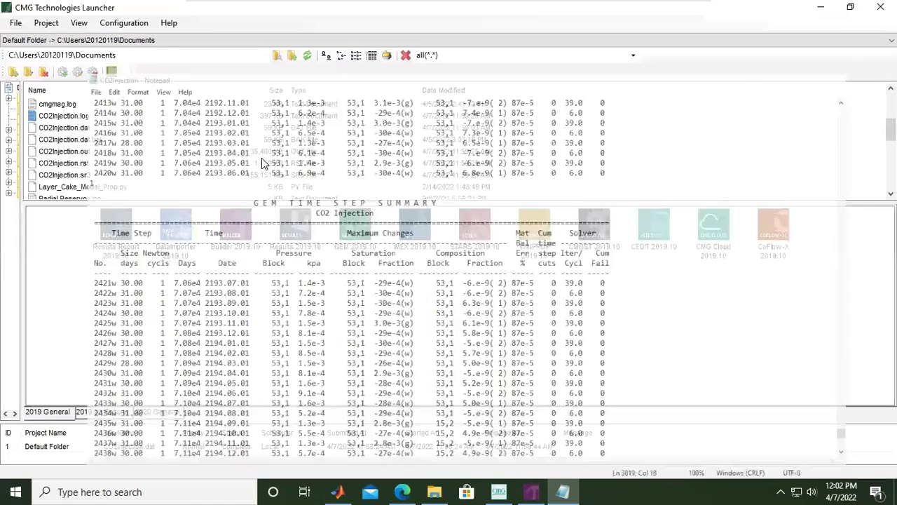
pyautogui.click(70, 175)
pyautogui.scroll(-1, 86, 185)
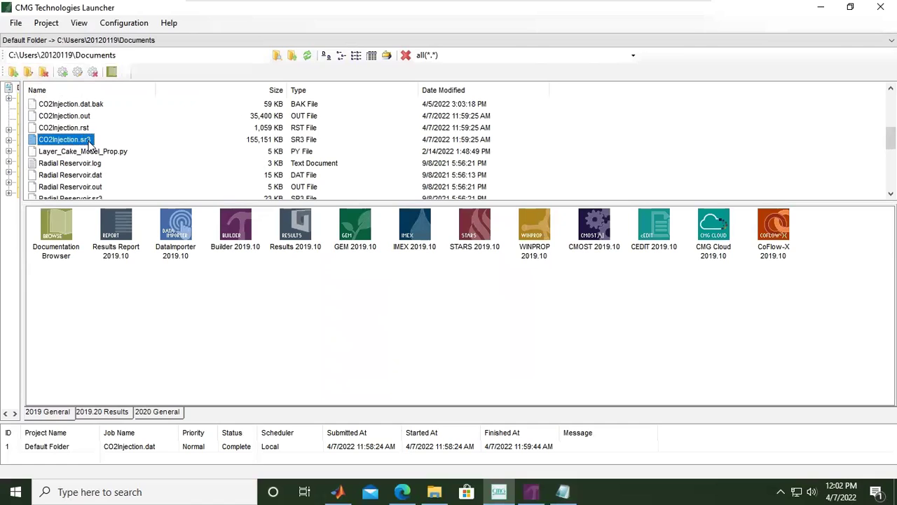
pyautogui.moveTo(89, 144); pyautogui.dragTo(297, 230)
pyautogui.moveTo(298, 234); pyautogui.dragTo(297, 232)
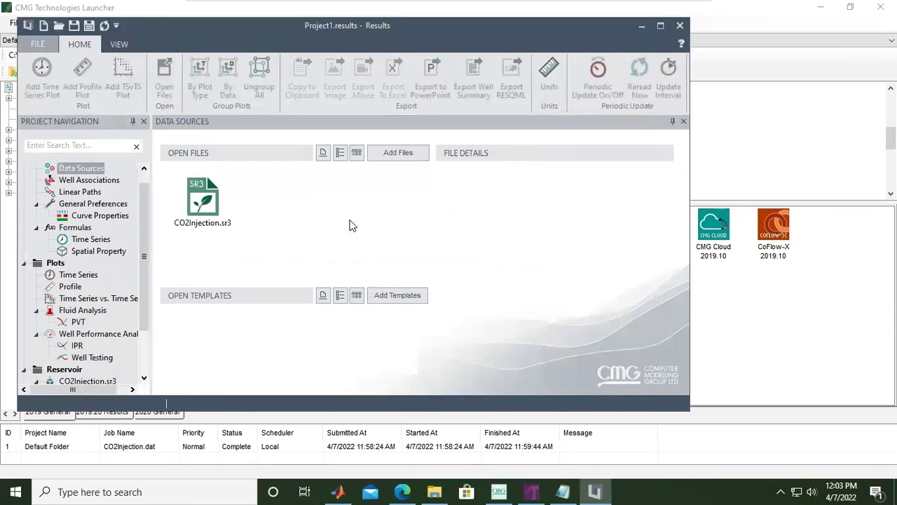
# Maximize the Results 2019.10 window once CO2Injection.sr3 shows under Data Sources.
pyautogui.click(660, 30)
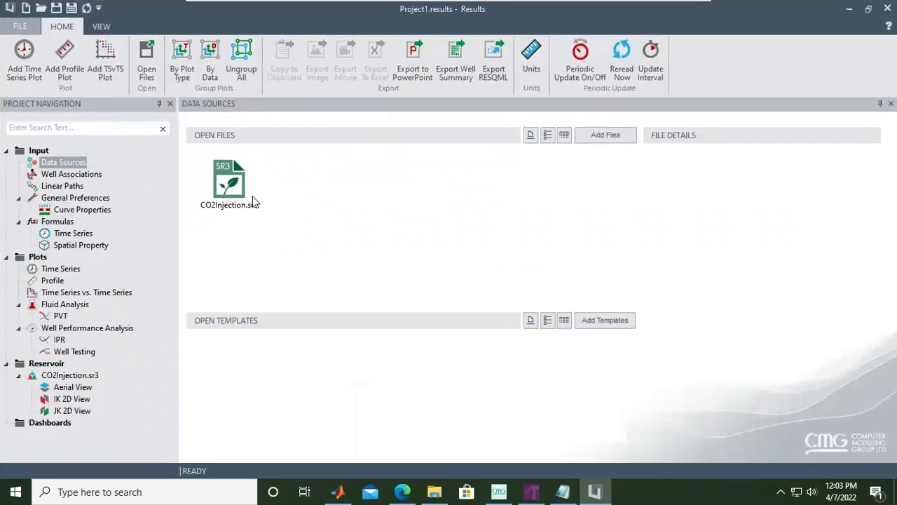